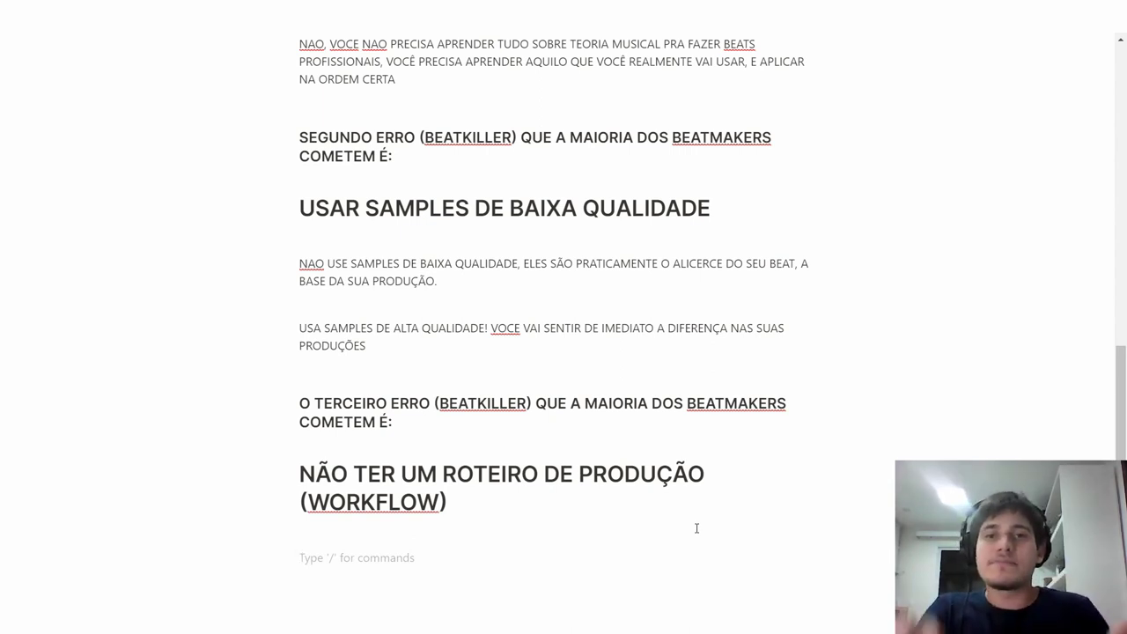
# Under the WORKFLOW heading, type 'QUANDO VOCÊ TENTA DIRIGIR UM CARRO PELA PRIMEIRA VEZ, PRATICAMENTE VOCÊ NÃO CONSEGUE'.
pyautogui.write('QUANDO ')
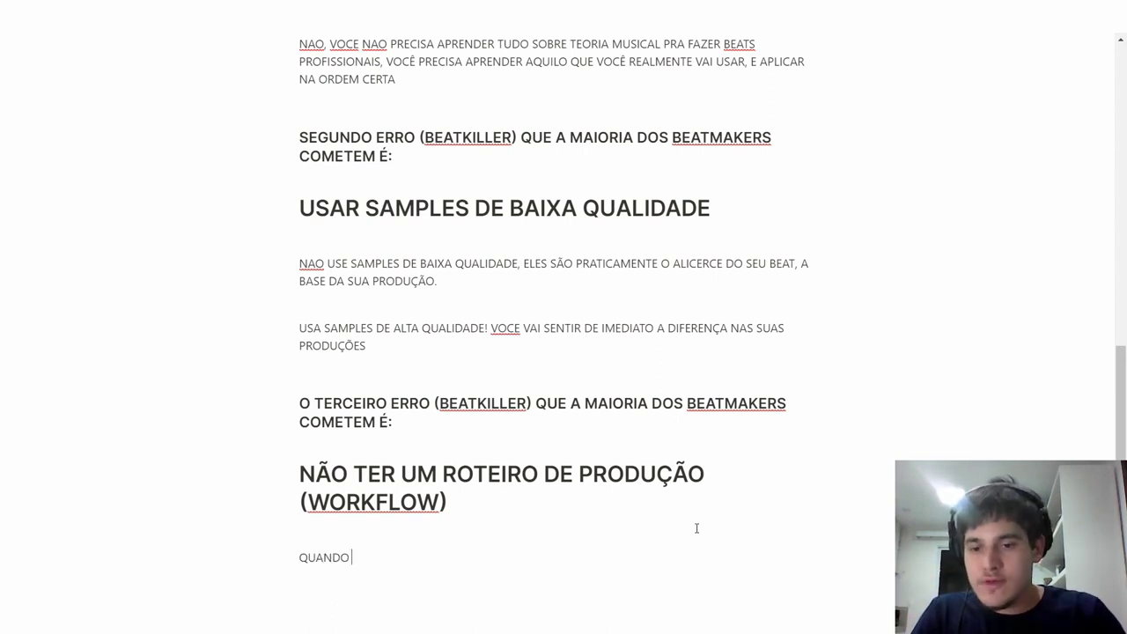
pyautogui.write('VOCÊ TENTA DIRIGIR UM CA')
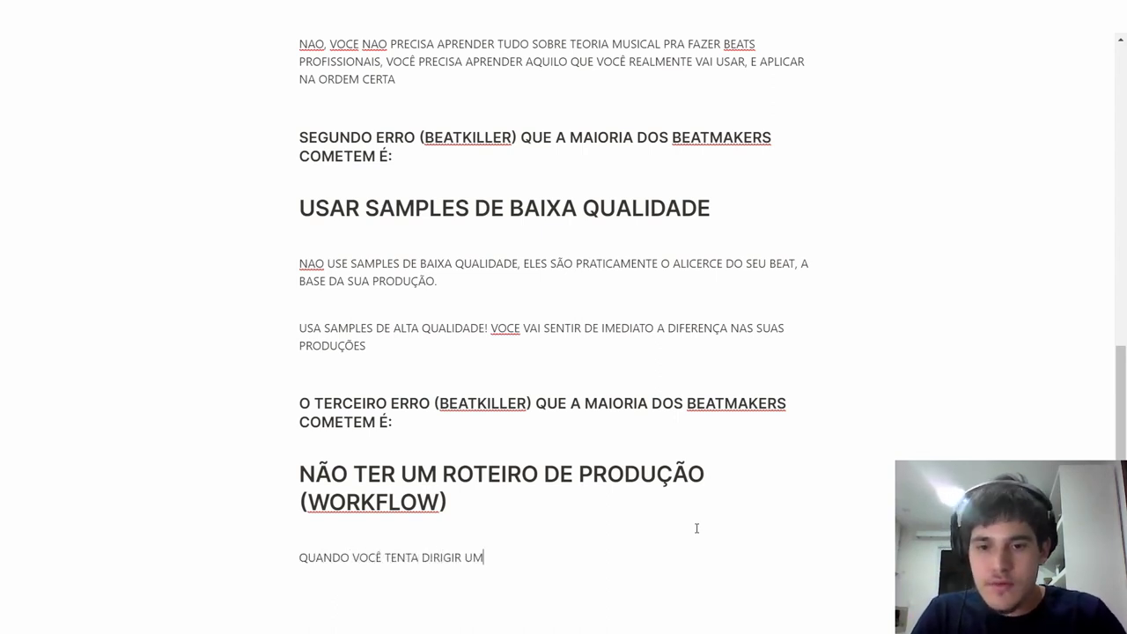
pyautogui.write('RRO PELA PRIMEIRA')
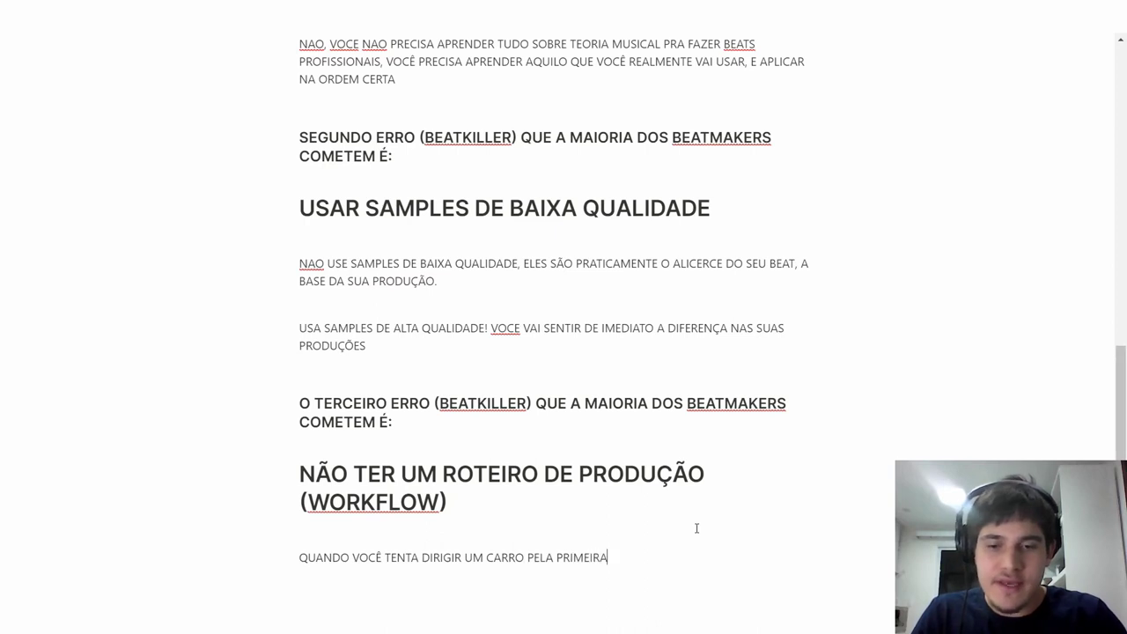
pyautogui.write(' VEZ, PRATICAMENTE VOC')
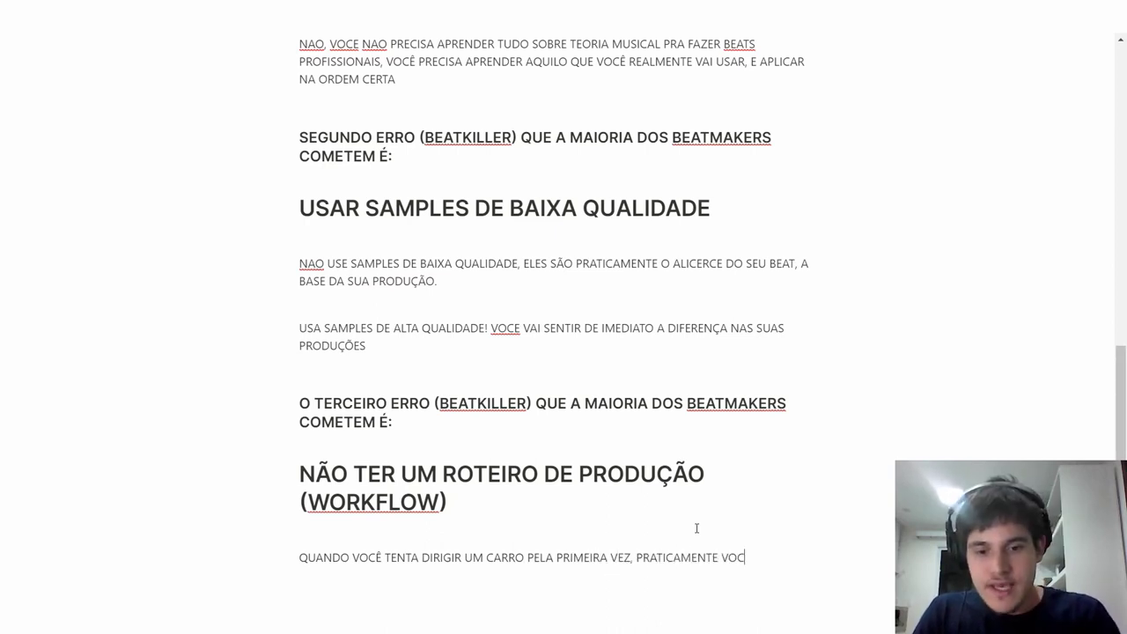
pyautogui.write('Ê NÃO CONSEGUE SAIR')
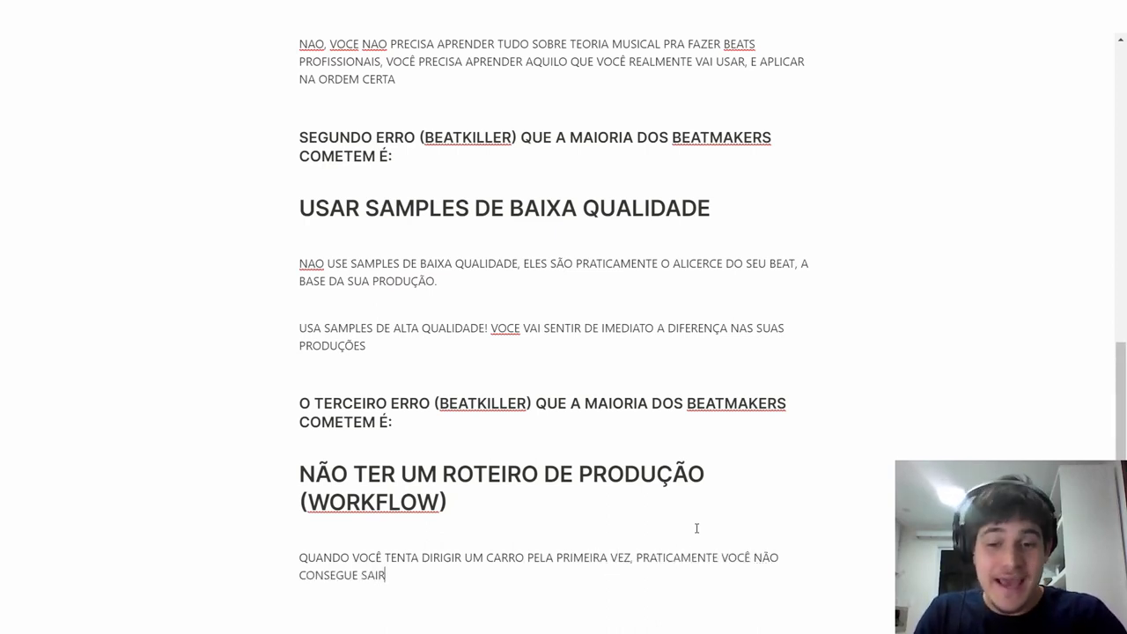
pyautogui.write(' DO LUGAR')
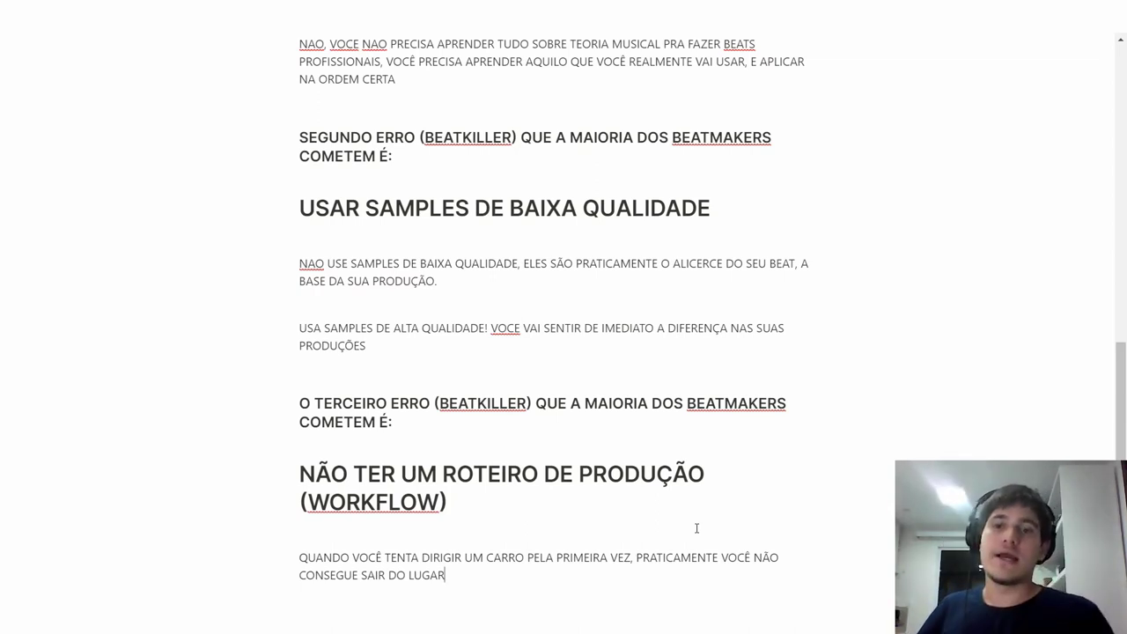
# Start an empty block right after the first-time-driving paragraph.
pyautogui.press('Return')
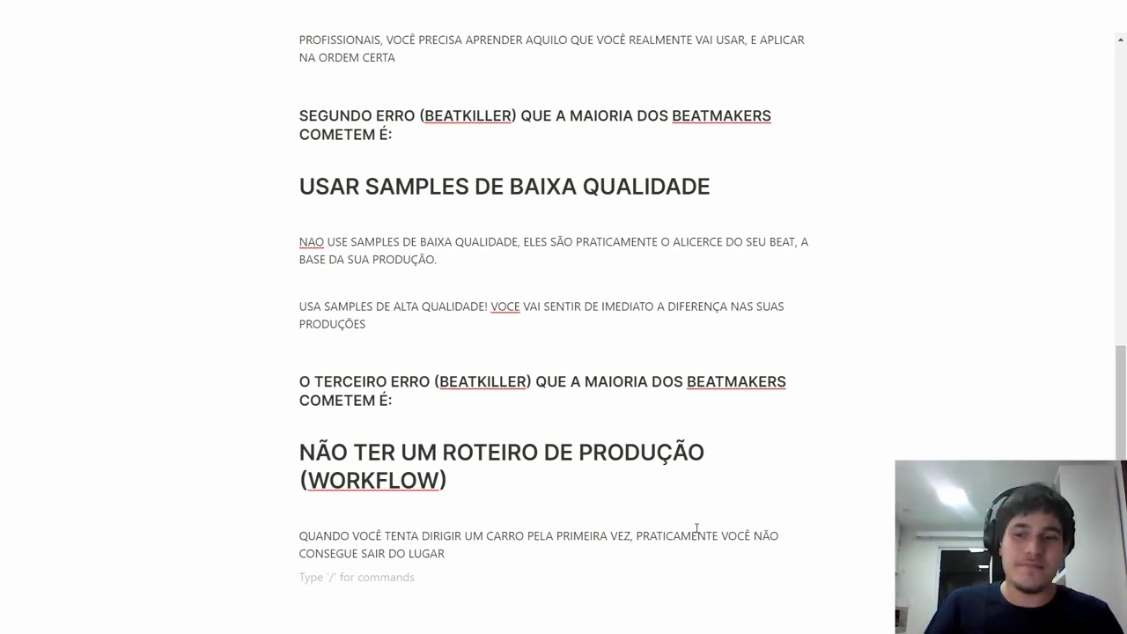
# Add the line 'É A MESMA COISA COM A PRODUÇÃO' below the driving paragraph, leaving an empty line after.
pyautogui.scroll(-2, 512, 471)
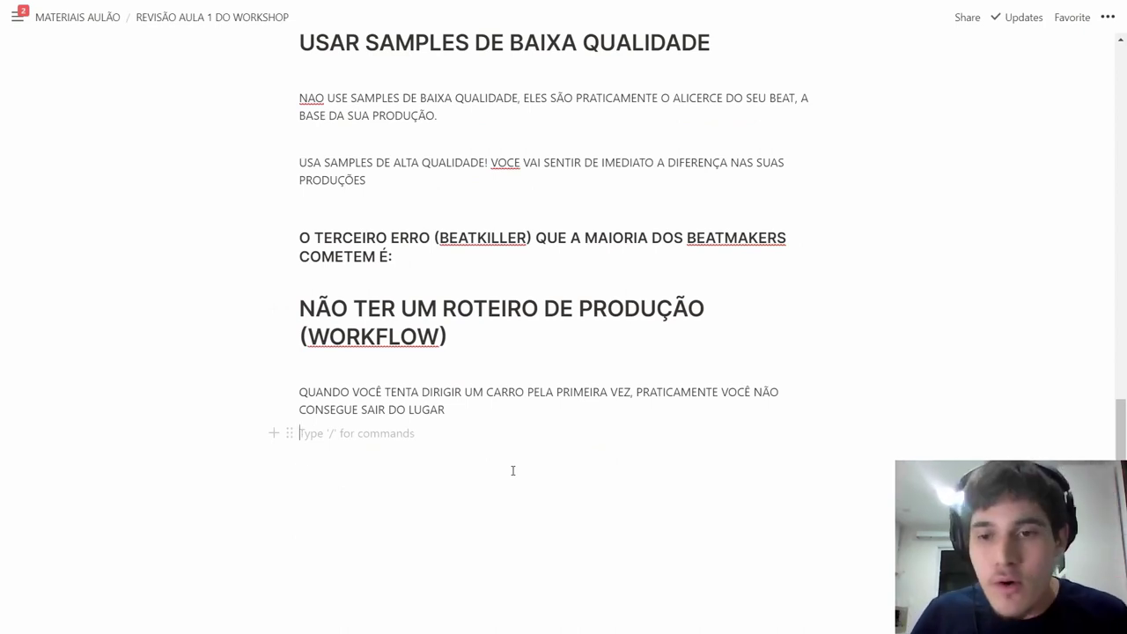
pyautogui.press('Return')
pyautogui.write('É A MESMA COISA COM A ')
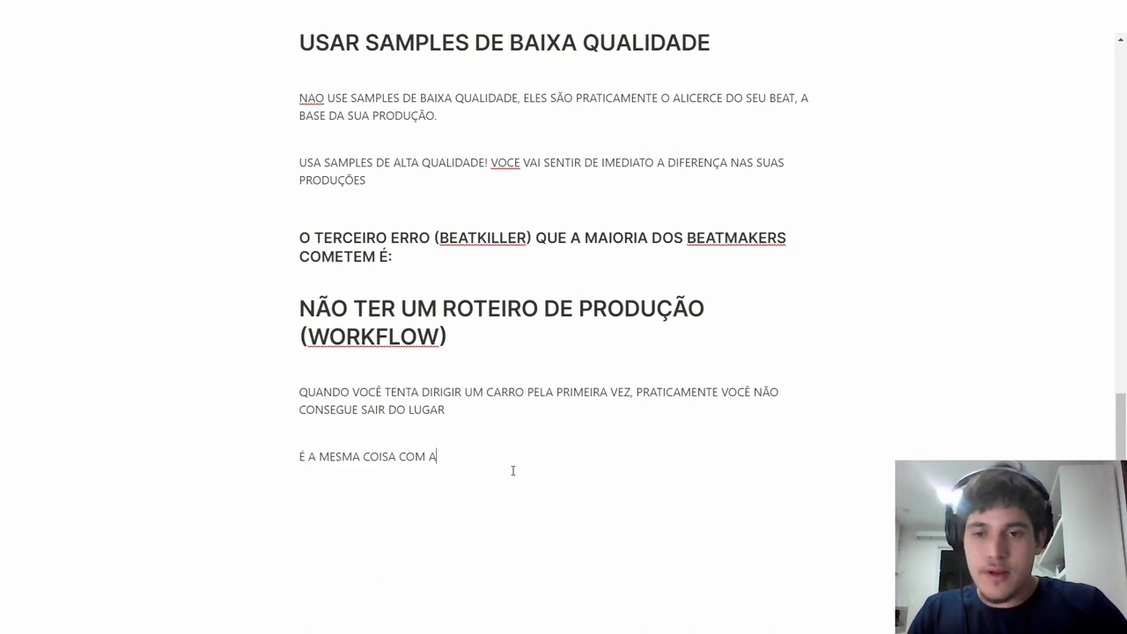
pyautogui.write('PRODUÇÃO')
pyautogui.press('Return')
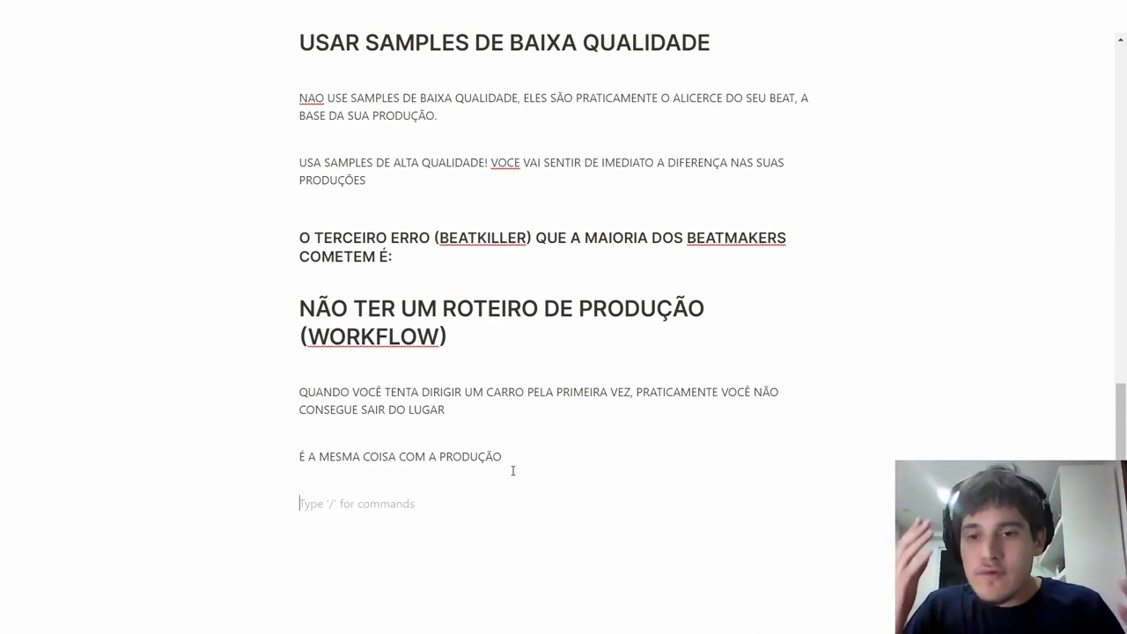
# Write the 'inexhaustible idea source' paragraph and 'PORQUE SIMPLESMENTE ELE TE PERMITE ENTRAR…ESTADO DE FLOW!'.
pyautogui.write('POR')
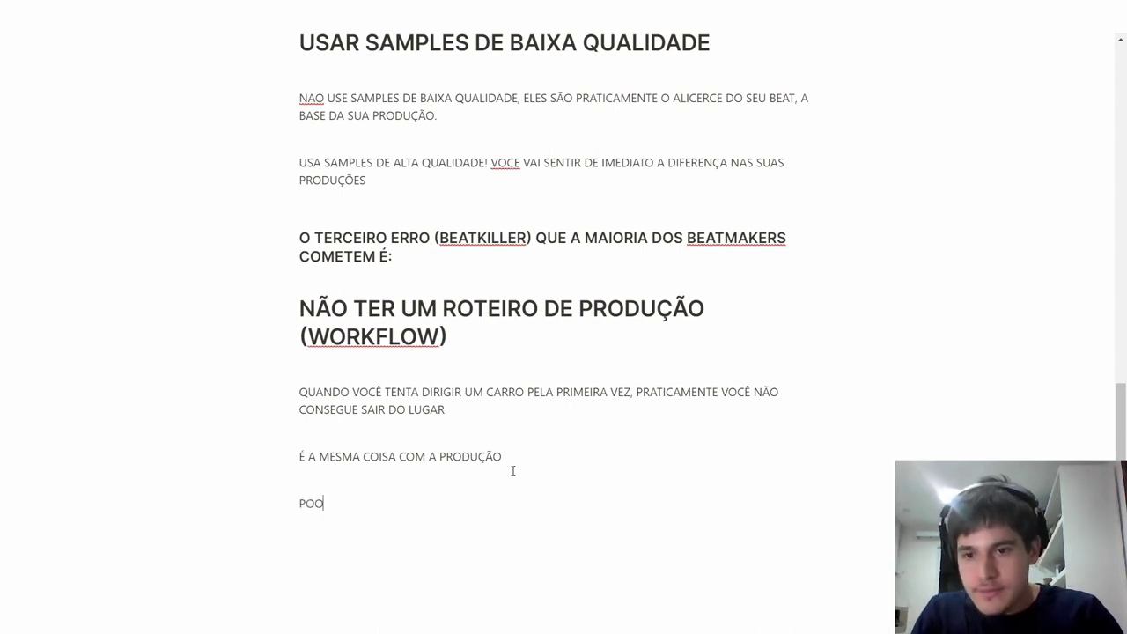
pyautogui.write('QUE PO')
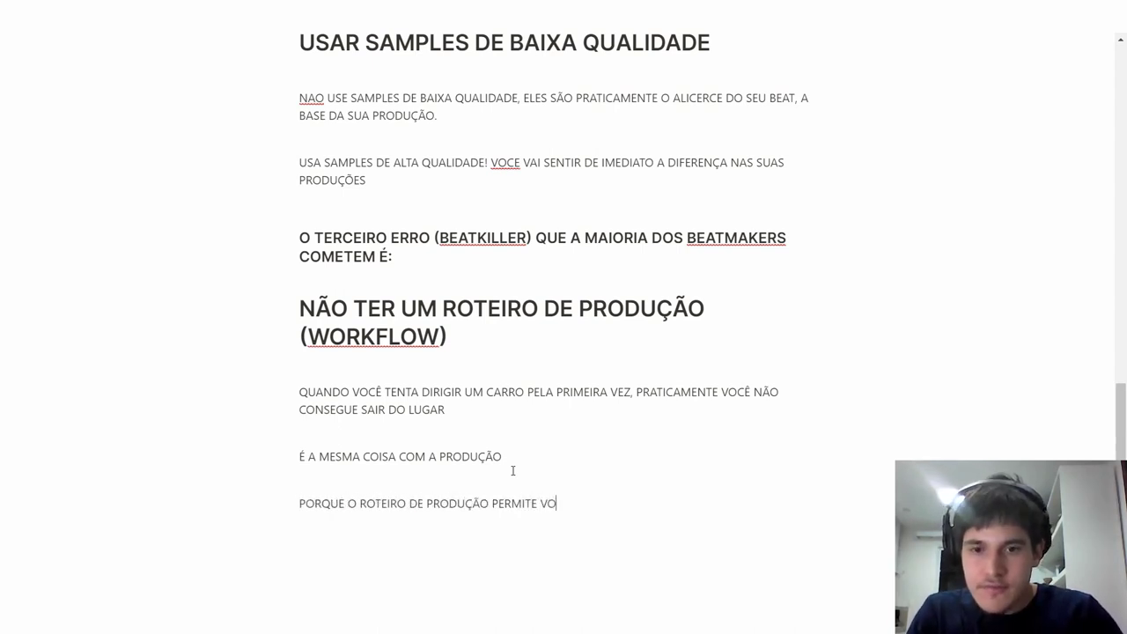
pyautogui.write('RNAR UMA O')
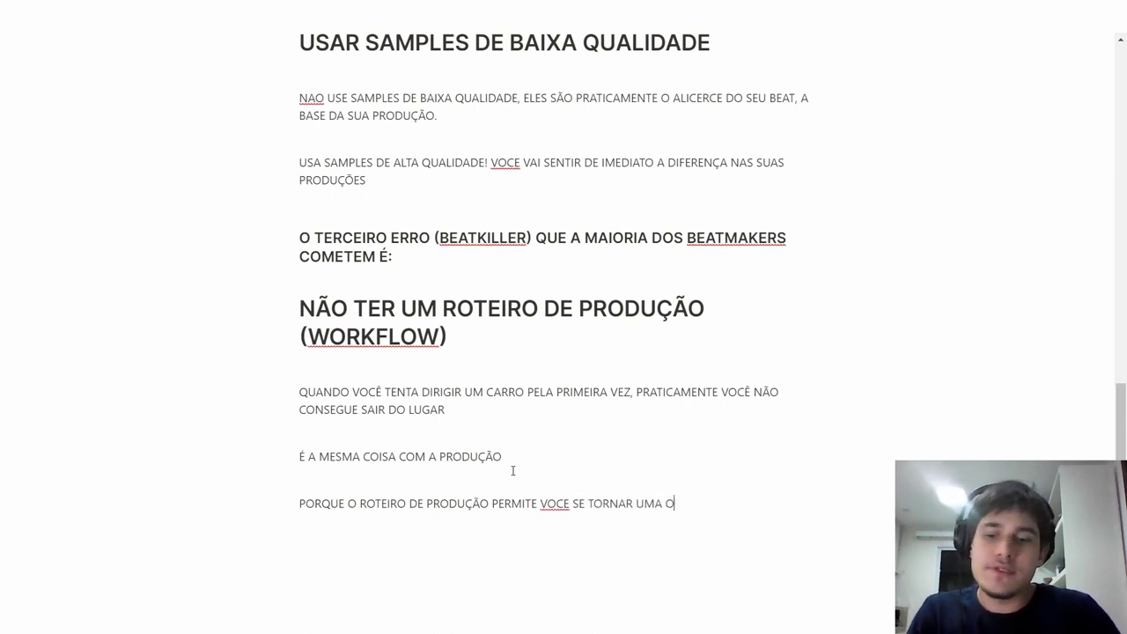
pyautogui.press('BackSpace')
pyautogui.write('FONTE INESGOT')
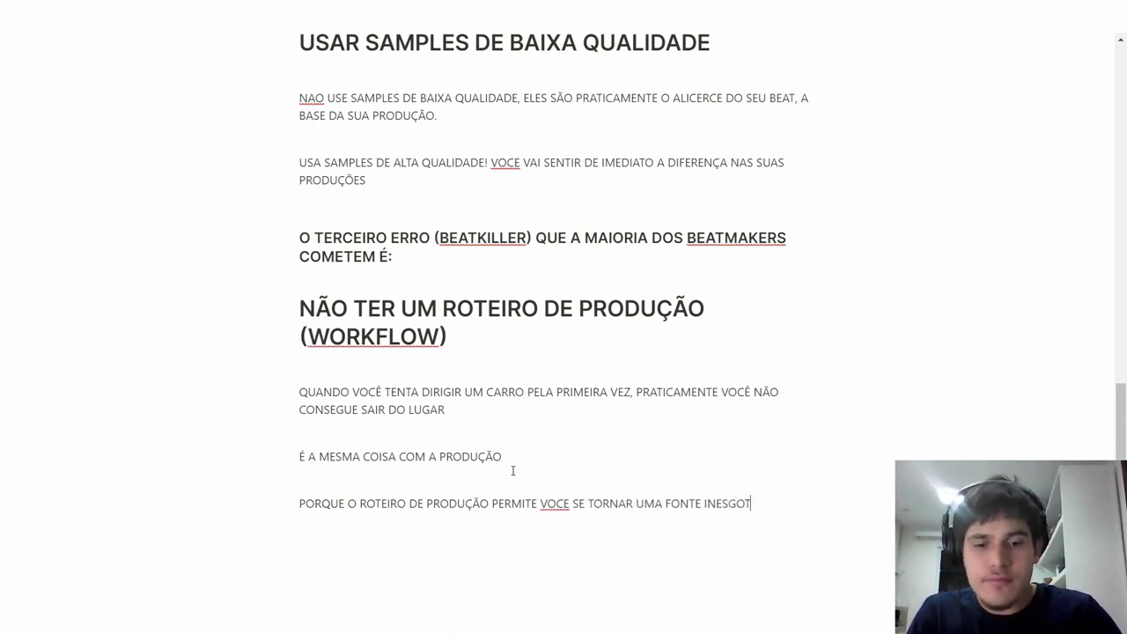
pyautogui.write('?')
pyautogui.press('Return')
pyautogui.write('POR')
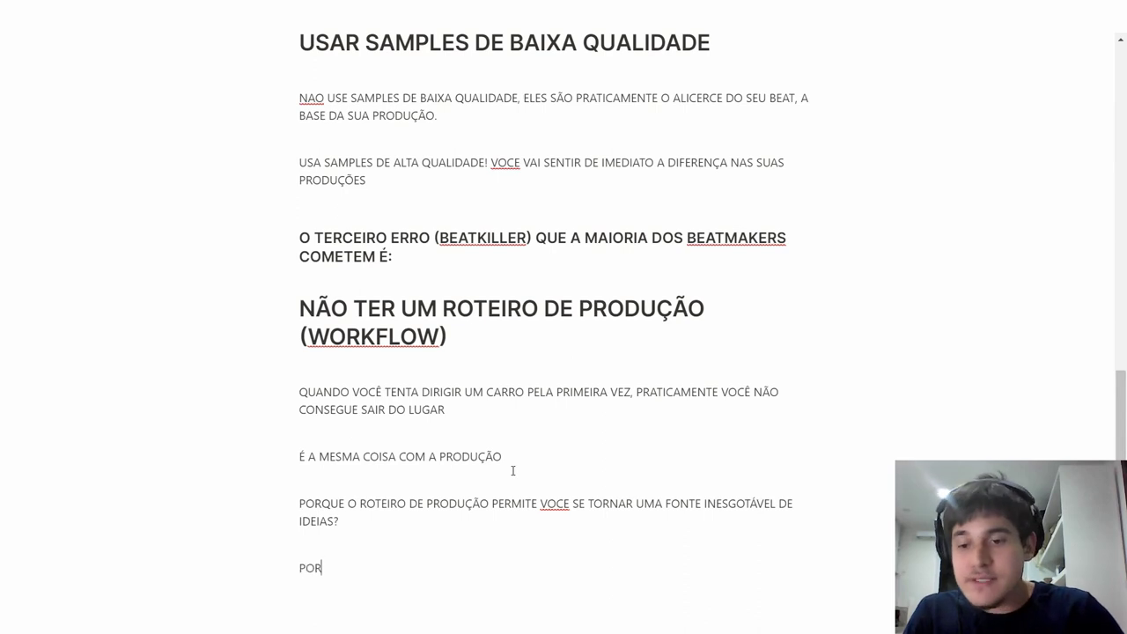
pyautogui.write('QUE SIMPLESMENTE ELE TE PERMITE ENTRAR NO QUE EU')
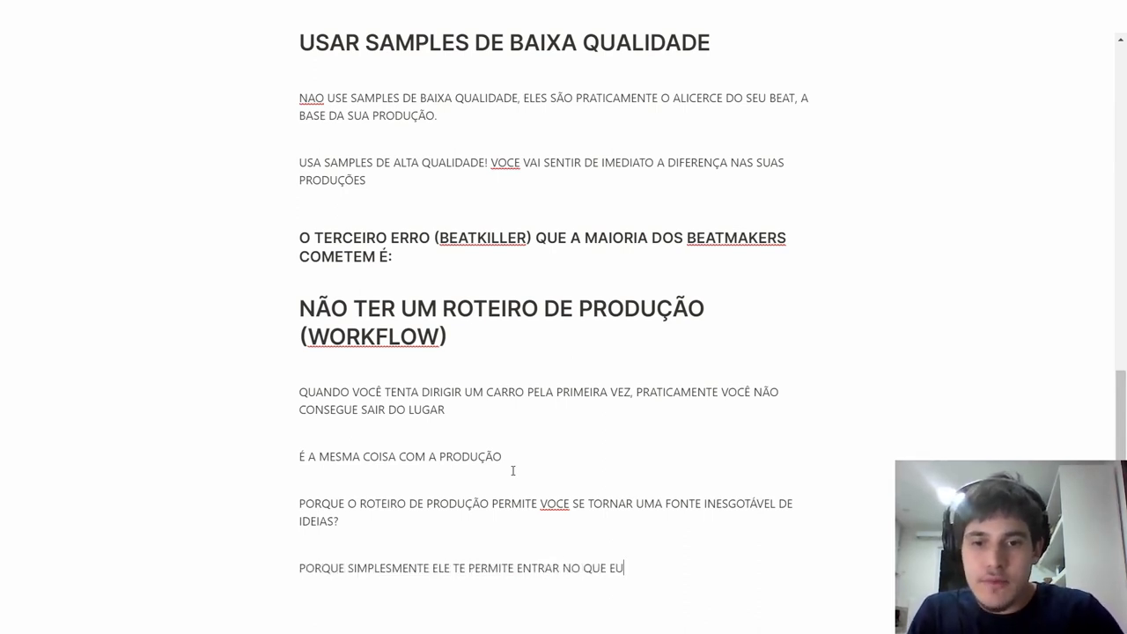
pyautogui.write(' CHAMO DE ESTADO DE FLOW!')
pyautogui.press('Return')
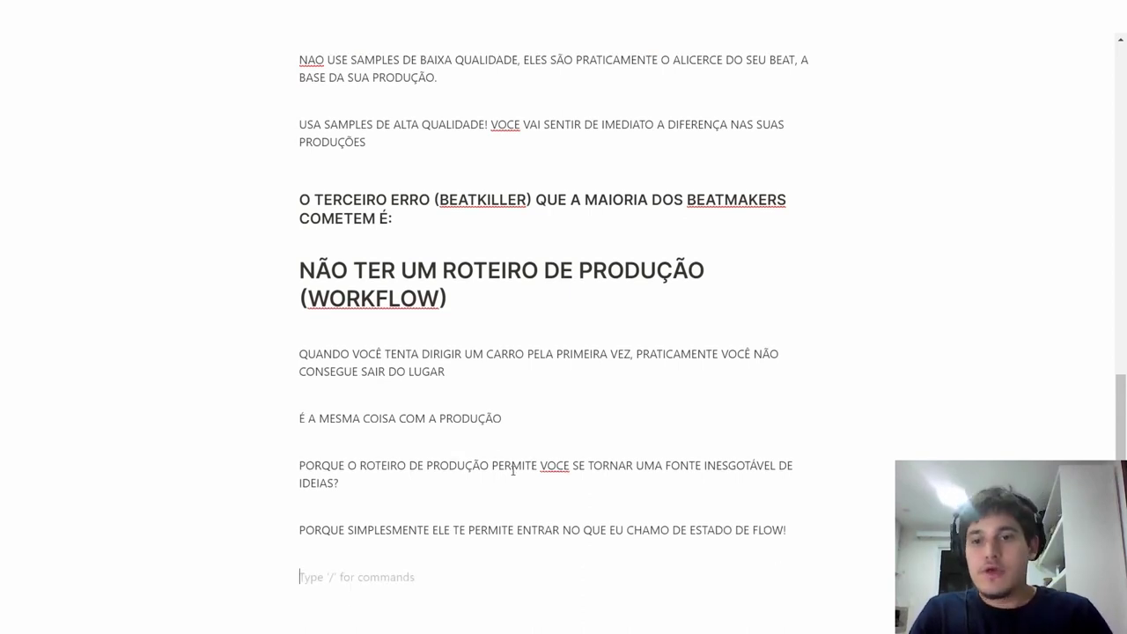